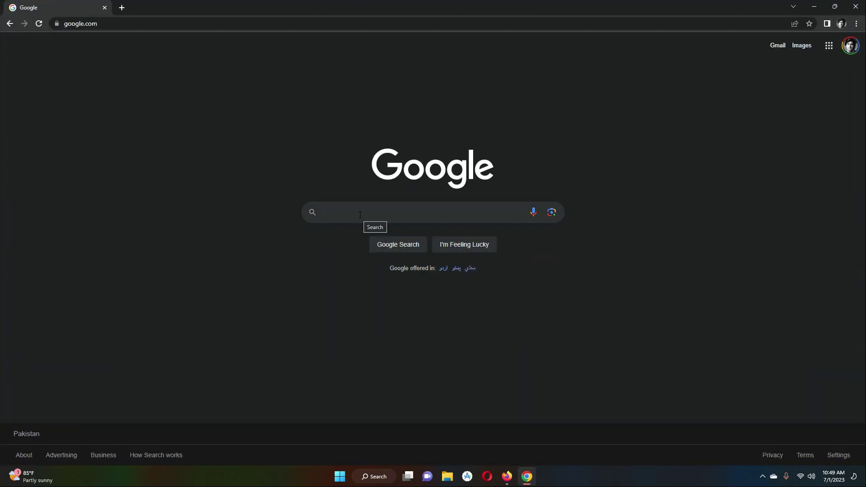
- Search Google for 'unreal engine' and open the official unrealengine.com result
type("unreal")
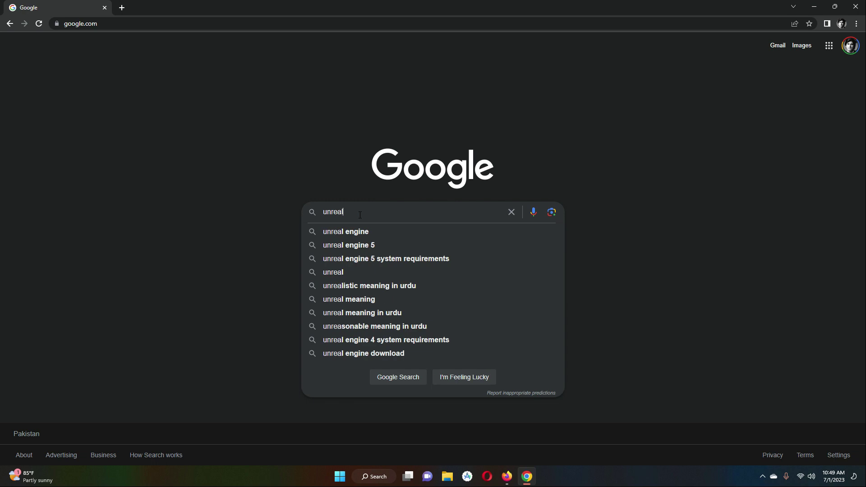
type(" engine")
key("Return")
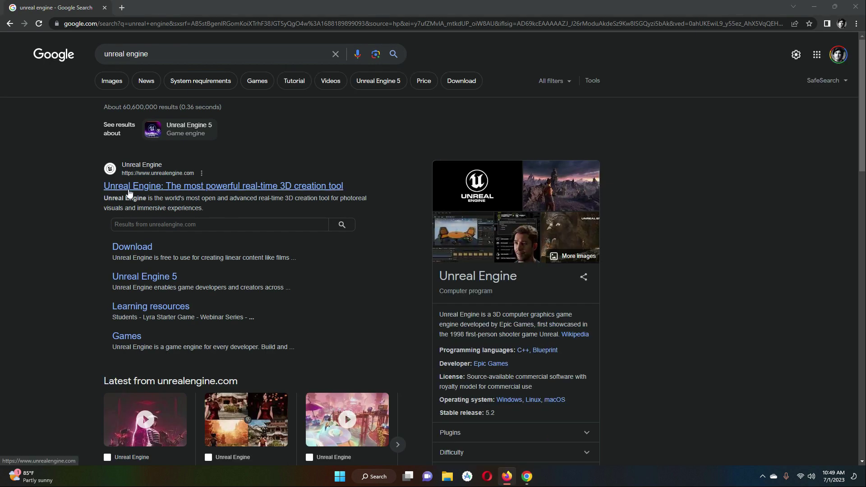
left_click(201, 189)
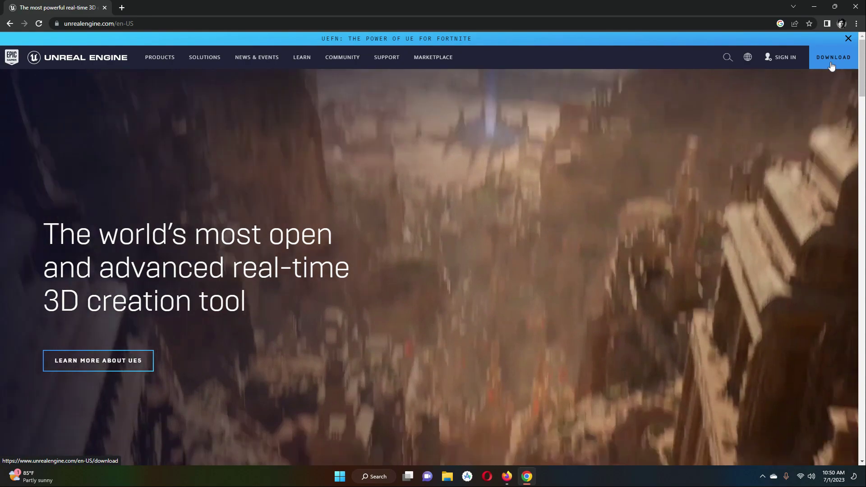
- From the Unreal Engine download page, download the EpicInstaller-15.7.0 launcher installer
left_click(829, 66)
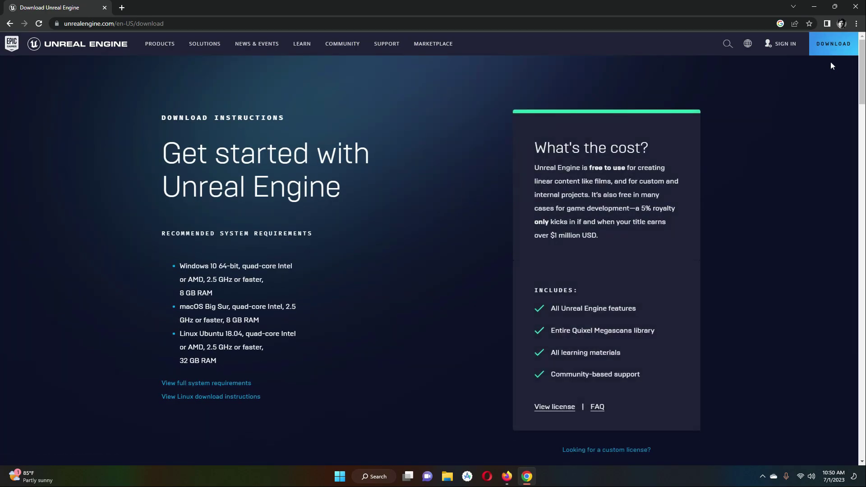
scroll(832, 66, "down", 6)
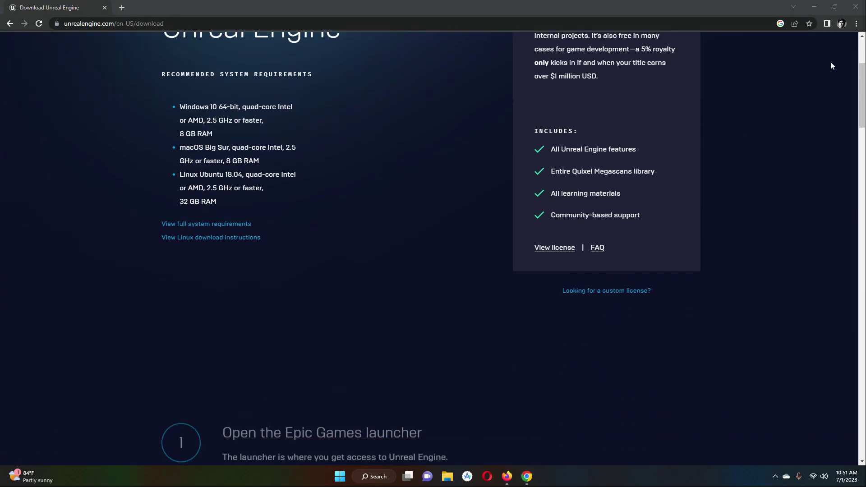
scroll(832, 65, "down", 3)
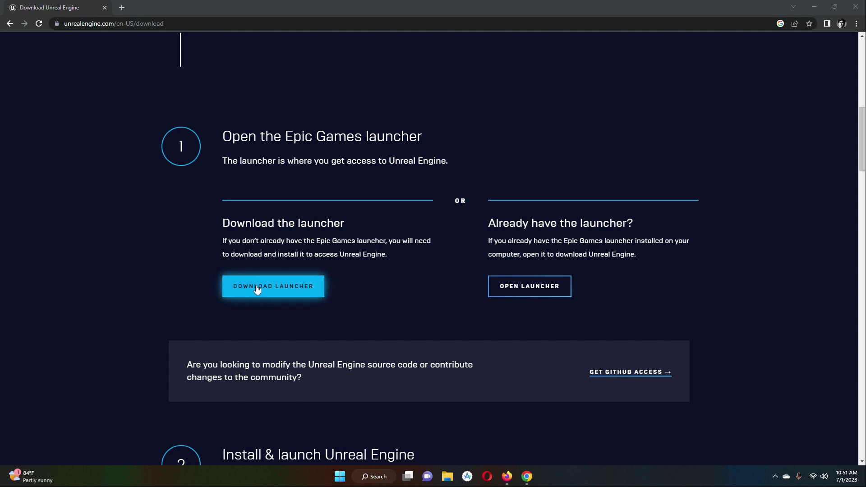
left_click(285, 293)
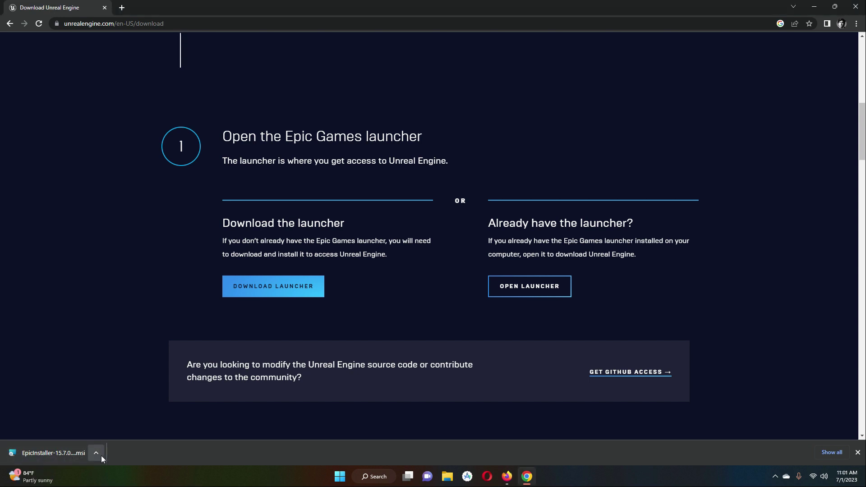
- Run the downloaded EpicInstaller from the Downloads folder and install the Epic Games Launcher
left_click(101, 456)
left_click(109, 419)
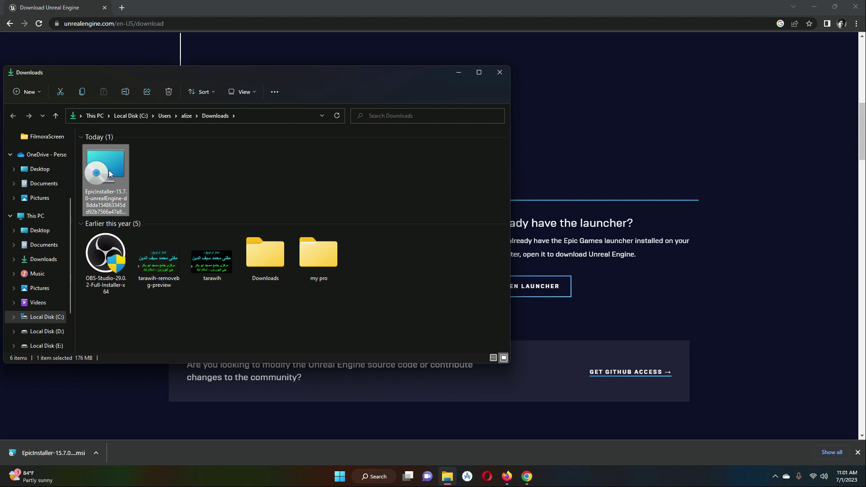
double_click(121, 172)
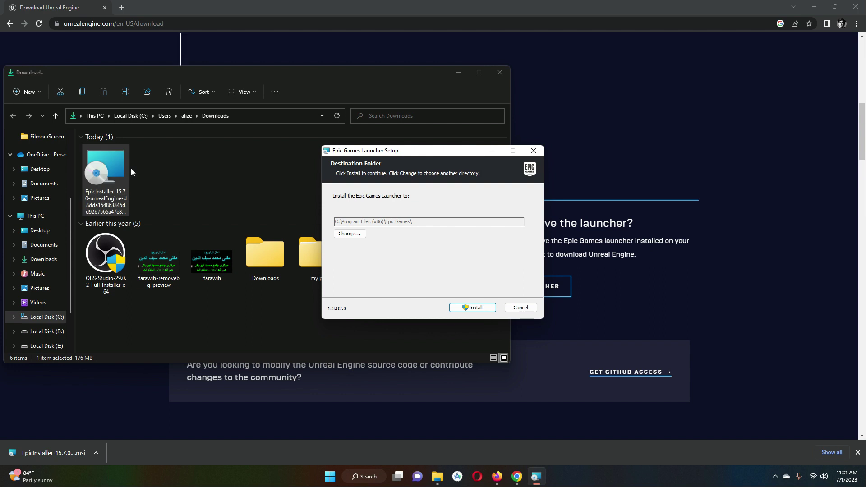
left_click(512, 118)
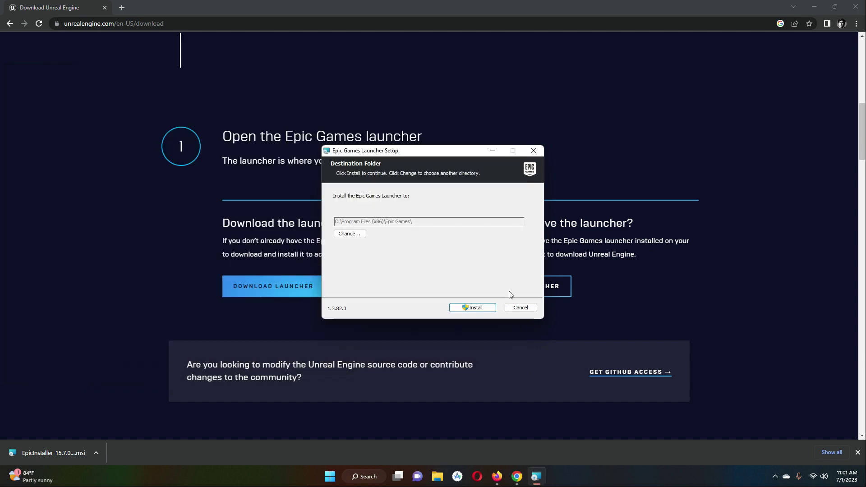
left_click(475, 308)
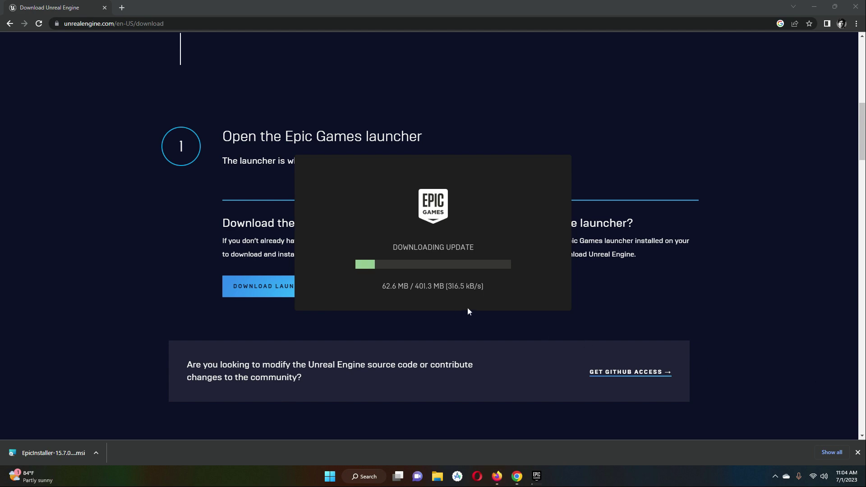
- Close Chrome and choose 'Sign in with Google' on the launcher's Sign In screen
left_click(855, 6)
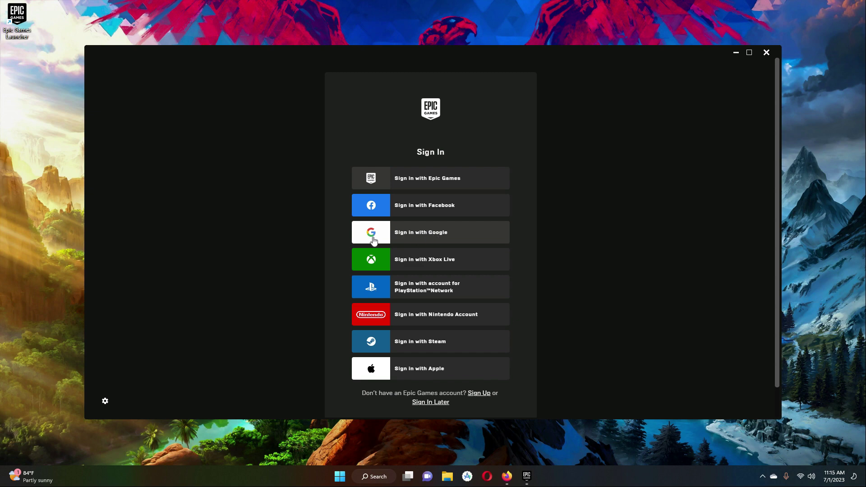
left_click(429, 235)
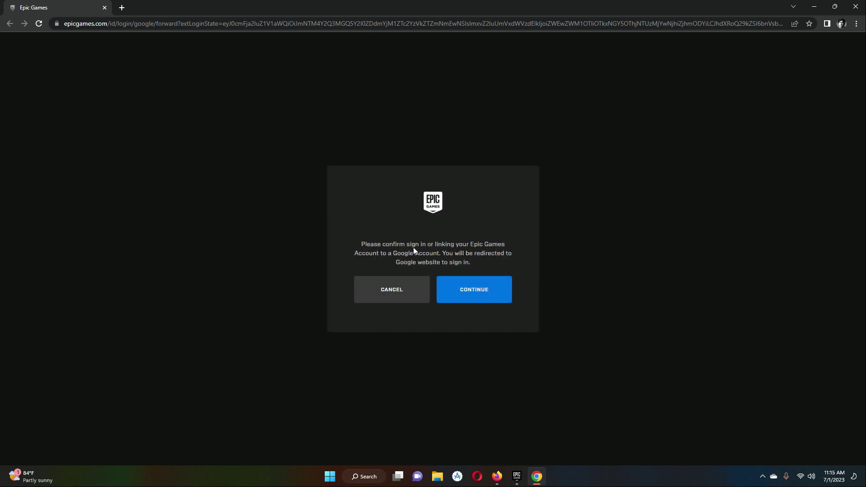
- Confirm the Google sign-in, choose the Google account, finish on 'Almost done!', and close Chrome
left_click(493, 294)
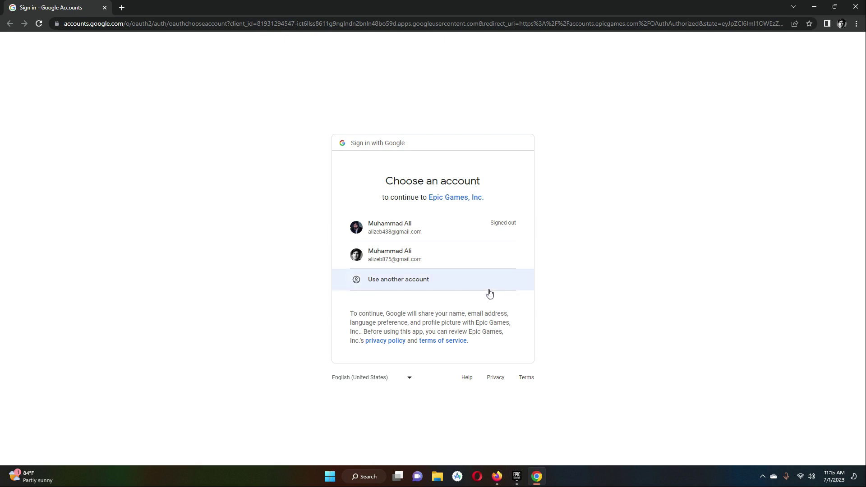
left_click(403, 263)
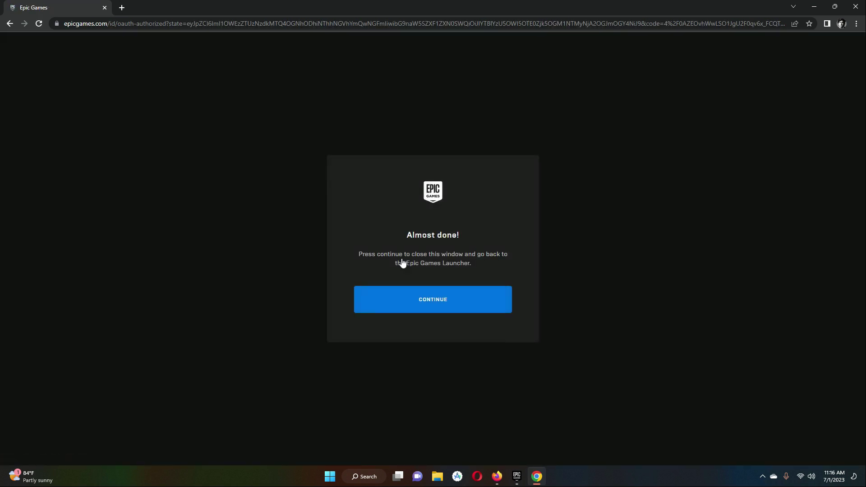
left_click(439, 303)
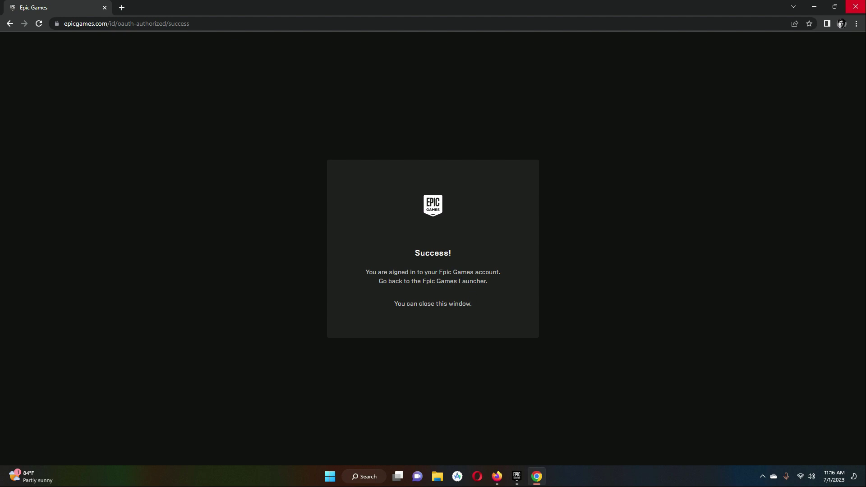
left_click(856, 6)
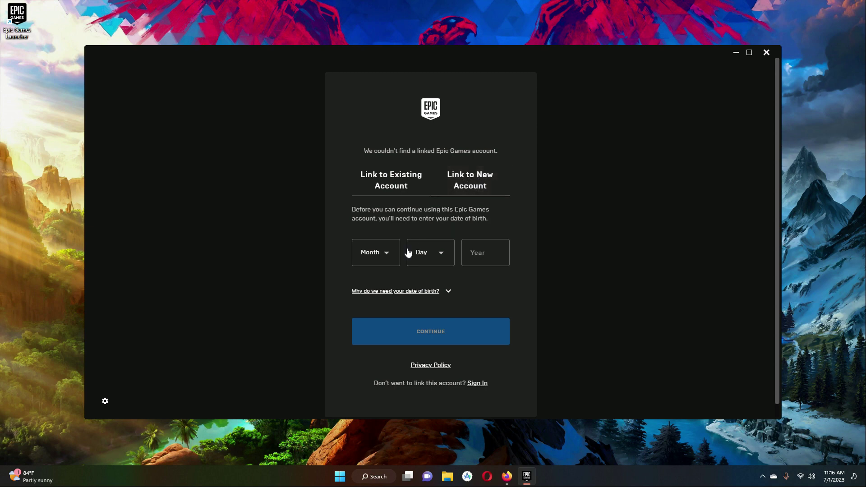
- Enter the account holder's birth month, day and year under Link to New Account and continue
left_click(381, 255)
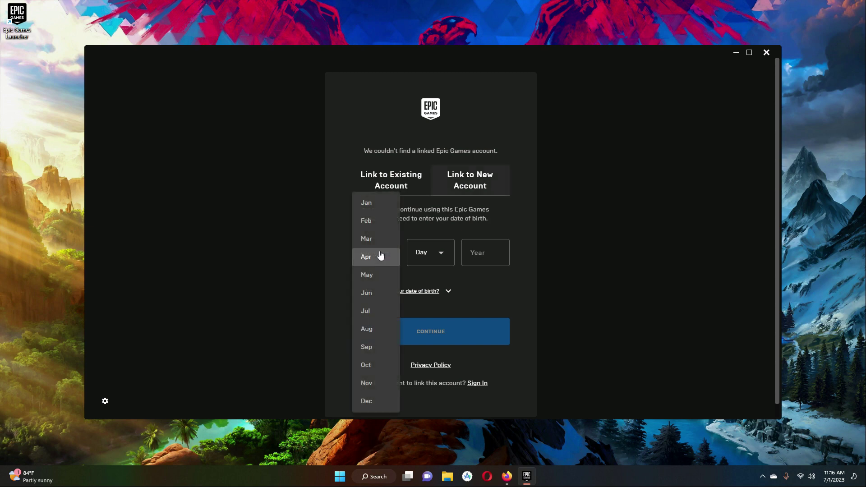
left_click(373, 276)
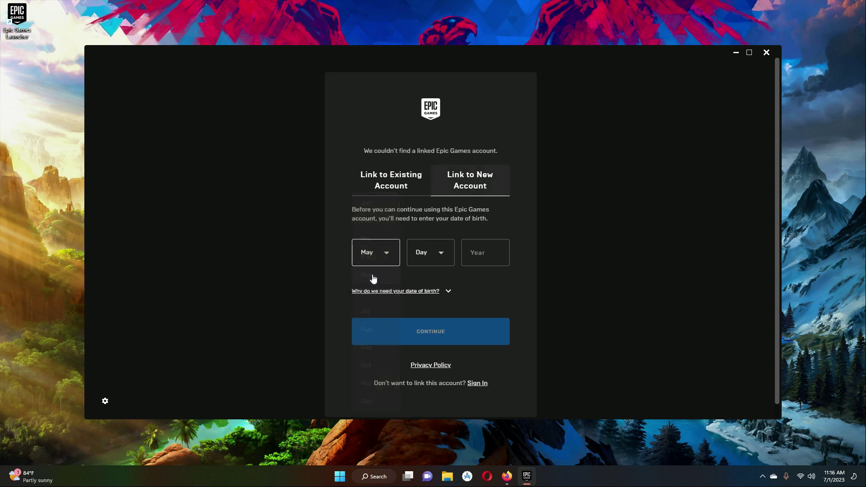
left_click(435, 257)
left_click(434, 255)
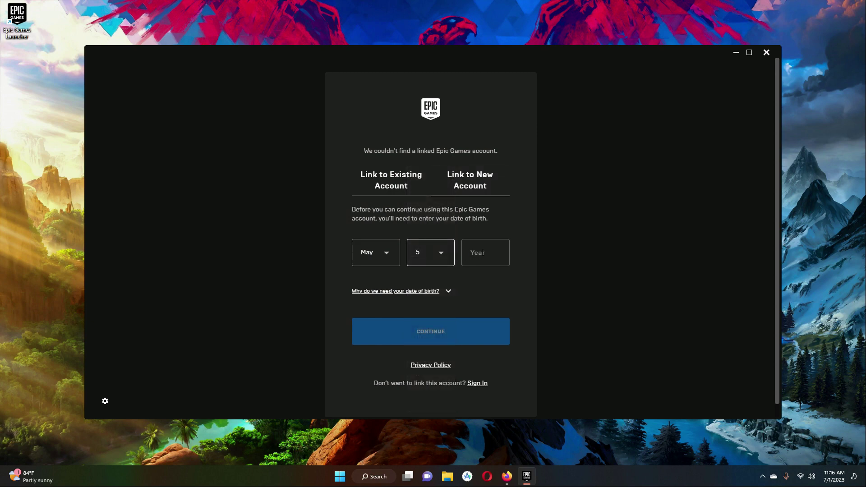
left_click(484, 253)
type("1996")
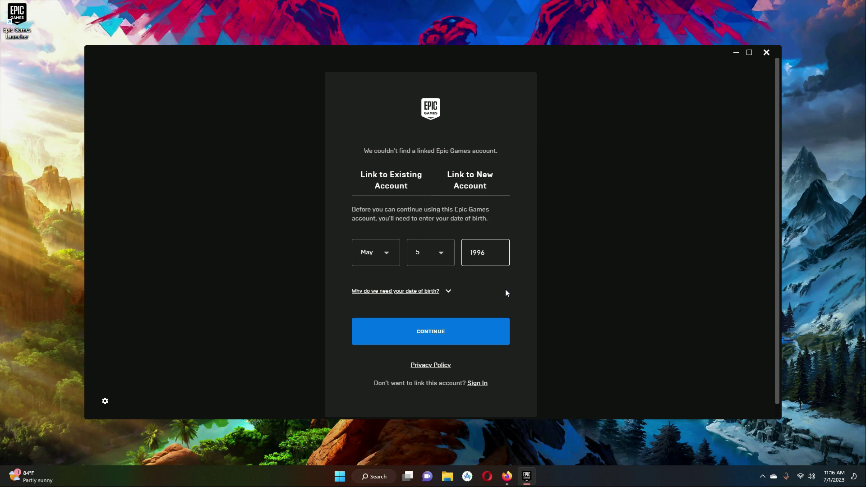
left_click(434, 336)
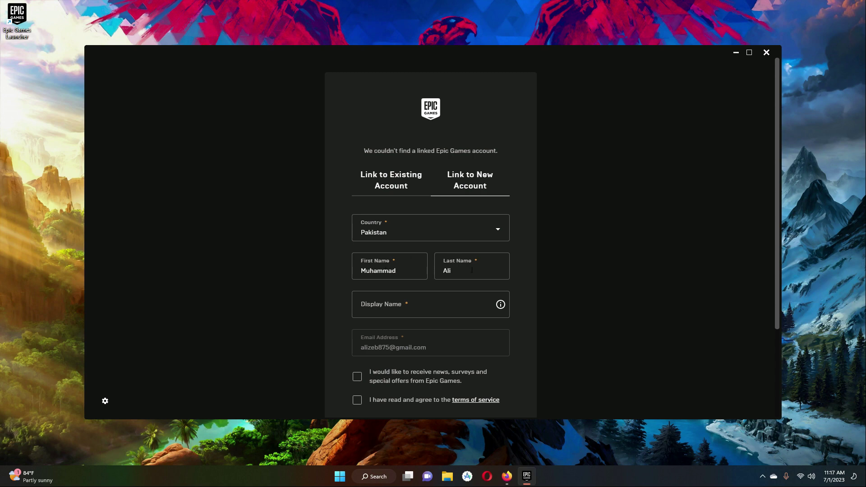
- Enter a display name, replacing the already-taken one with an available name
left_click(422, 300)
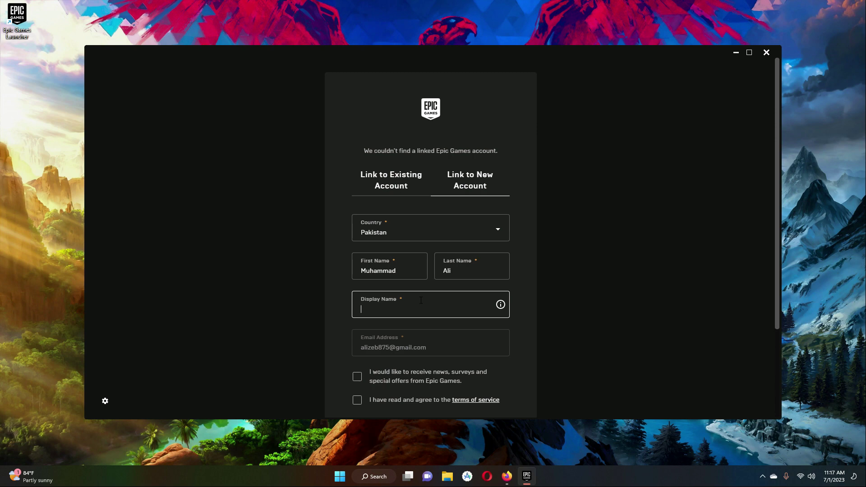
type("alizeb438")
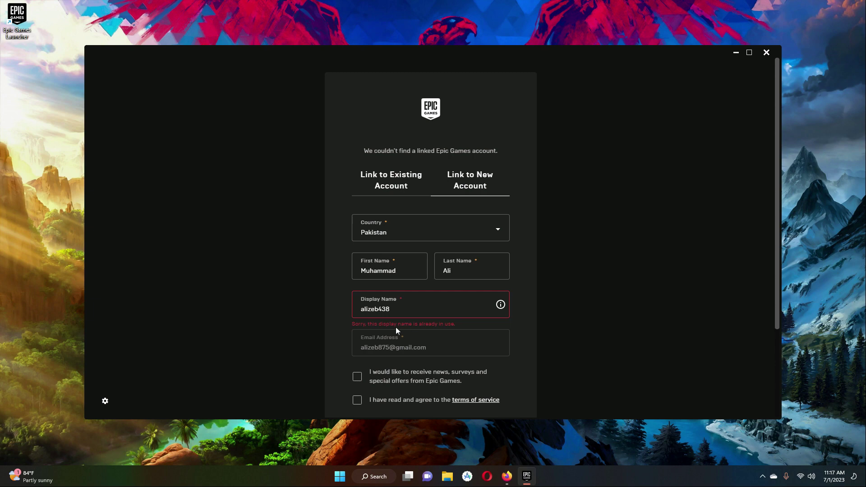
left_click_drag(406, 312, 343, 301)
key("BackSpace")
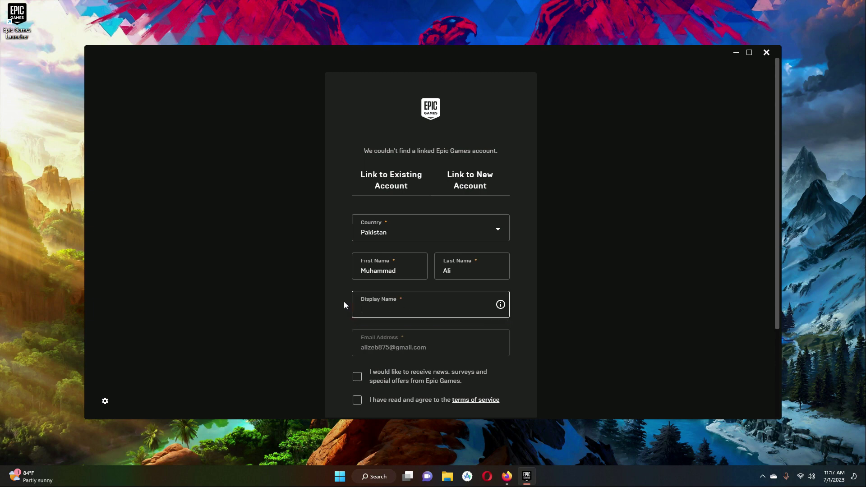
type("muhammadali")
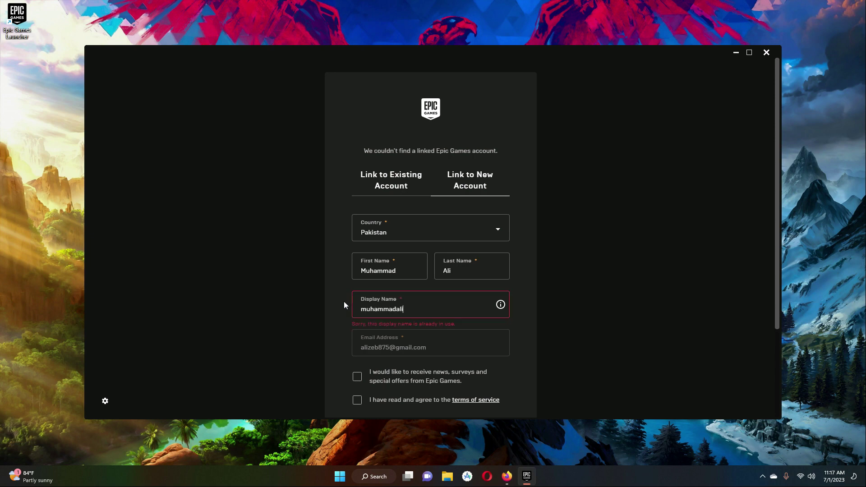
type("438")
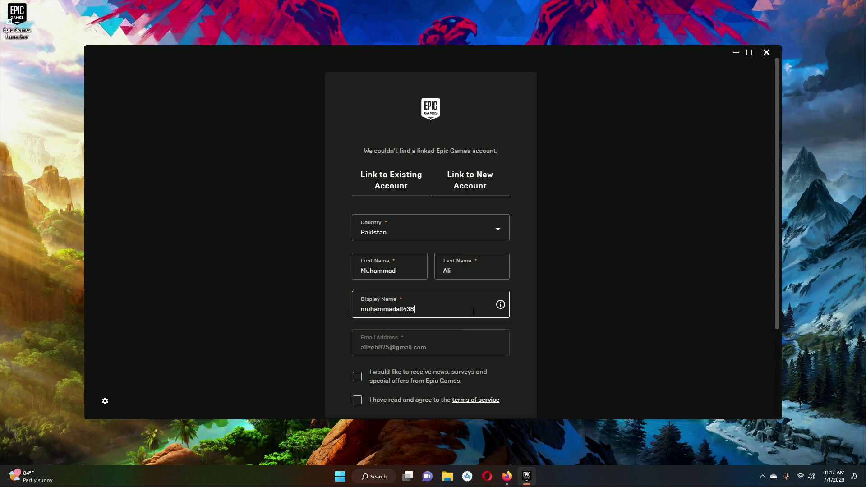
left_click_drag(424, 309, 360, 309)
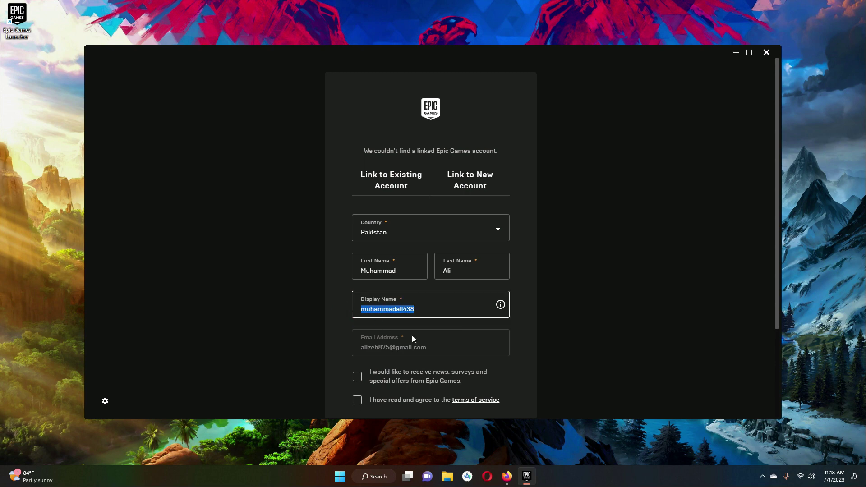
left_click(423, 308)
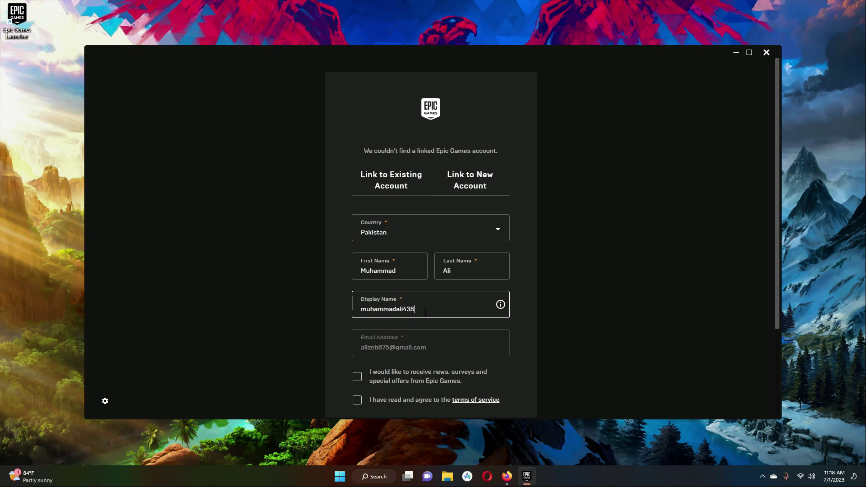
- Leave the Epic news and offers box unchecked and accept the terms of service
scroll(421, 327, "down", 1)
left_click(357, 333)
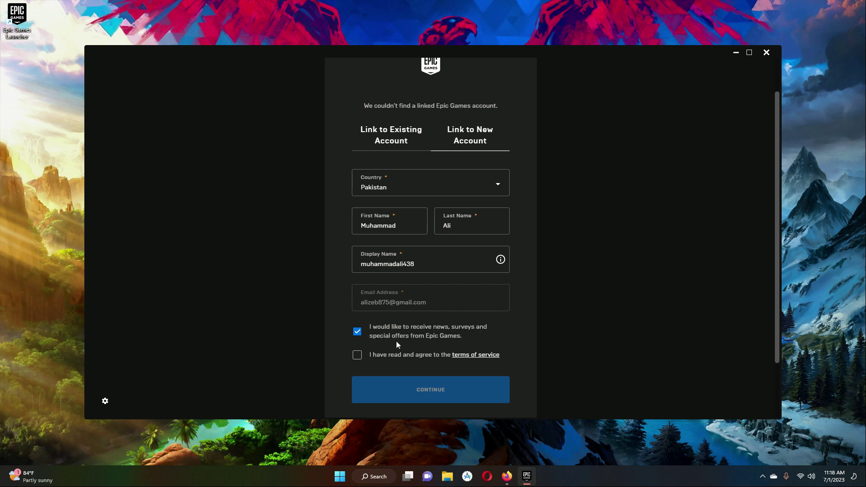
left_click(361, 334)
left_click(357, 358)
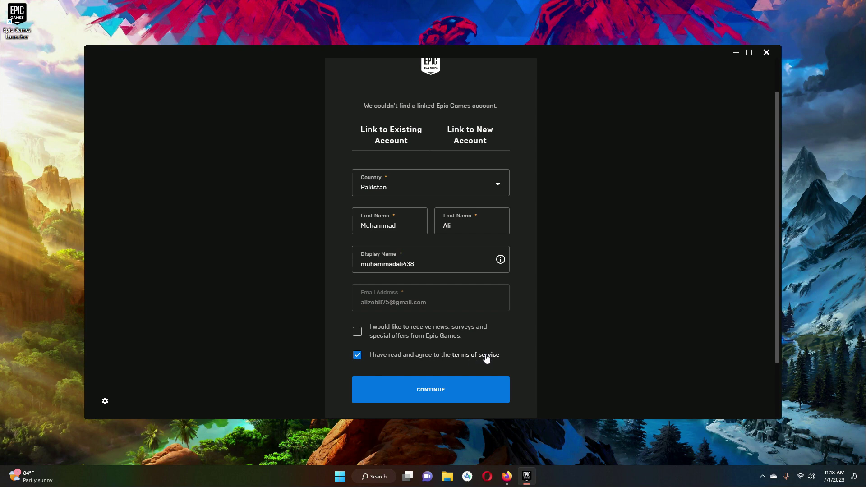
- Submit the new-account form and allow EpicWebHelper through Windows Defender Firewall
left_click(427, 395)
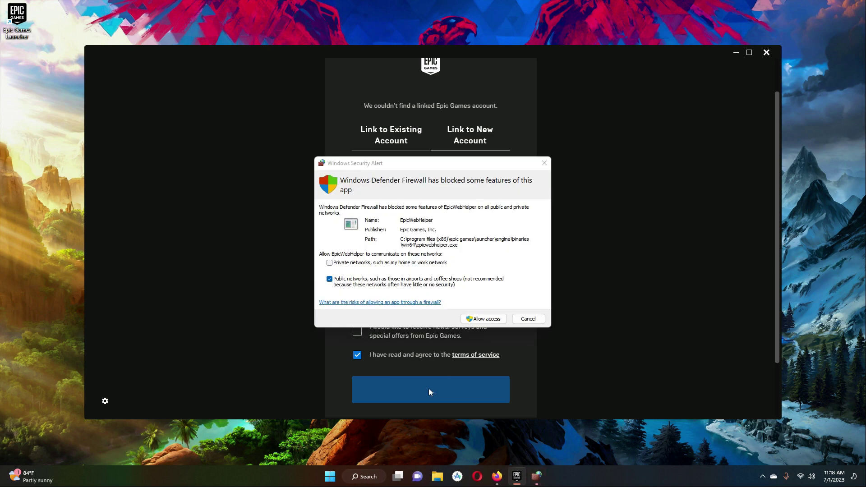
left_click(488, 319)
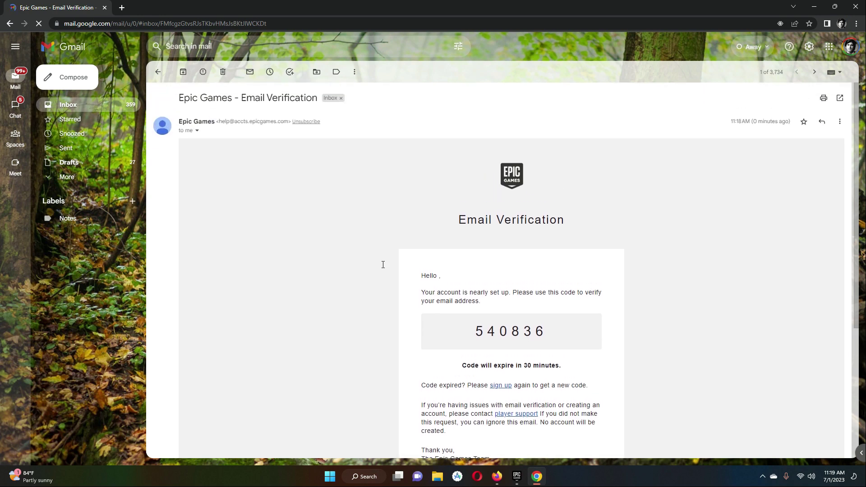
- Enter the six-digit security code from the Epic email into the launcher and verify
scroll(383, 265, "down", 1)
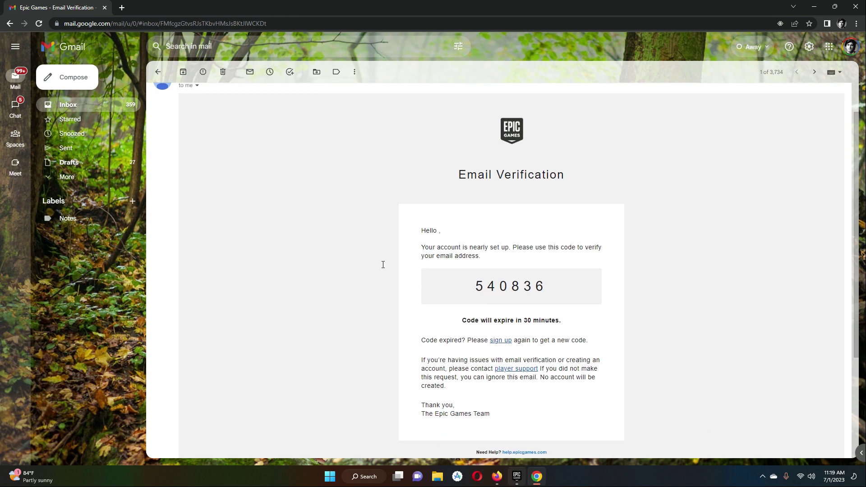
key("alt+Tab")
left_click(421, 312)
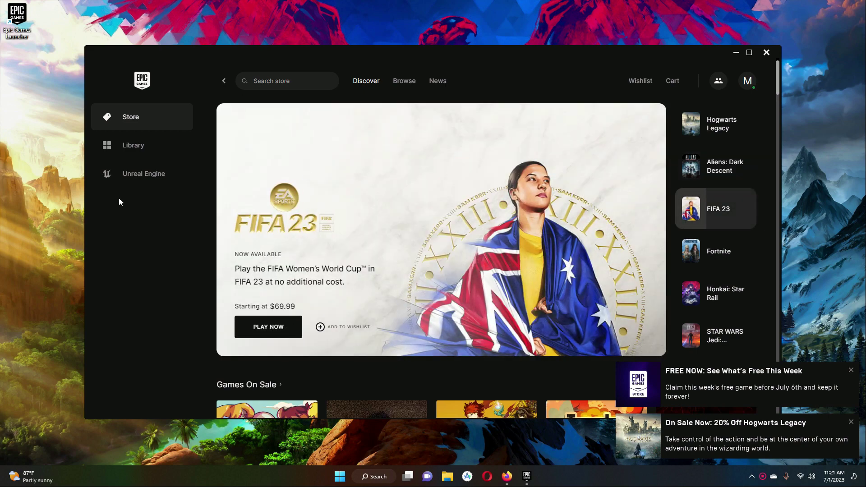
- Open the Unreal Engine Library and bring up engine version 5.2.0 for installation
left_click(146, 180)
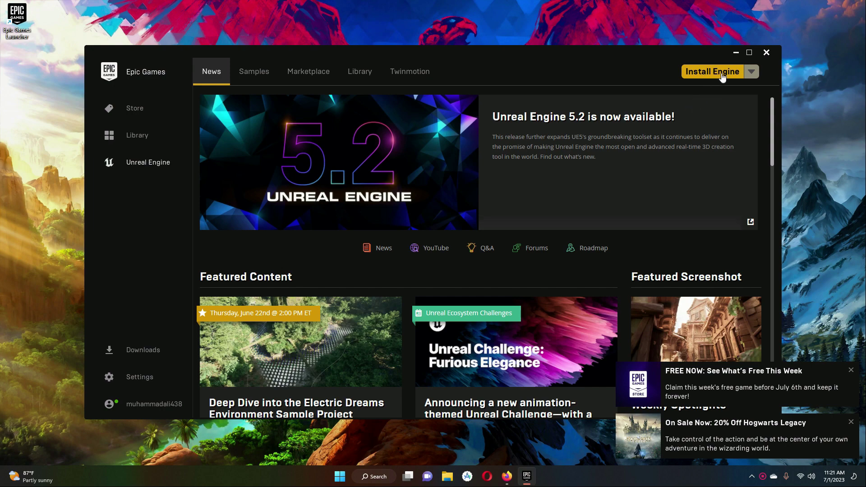
left_click(722, 77)
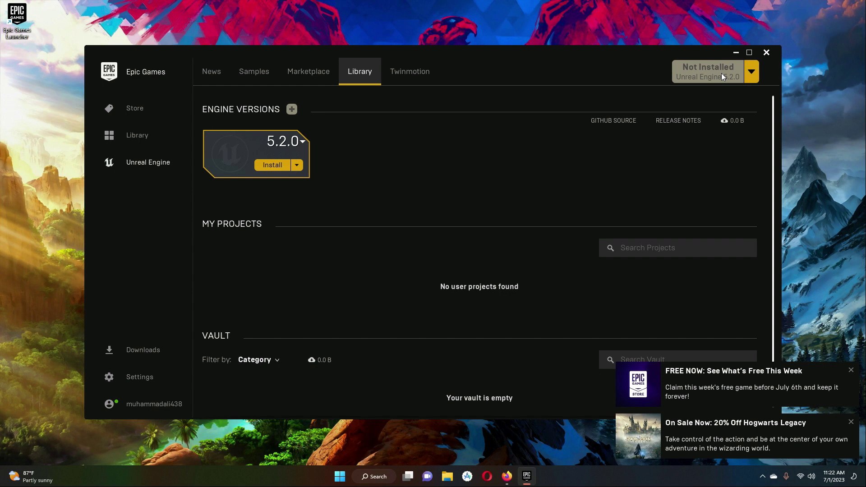
- Dismiss the two store notifications and accept the Unreal Engine license agreement
left_click(851, 372)
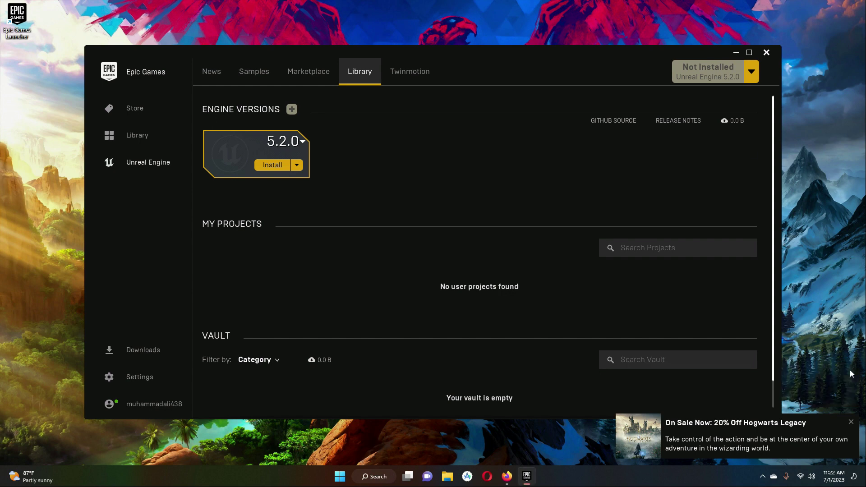
left_click(851, 422)
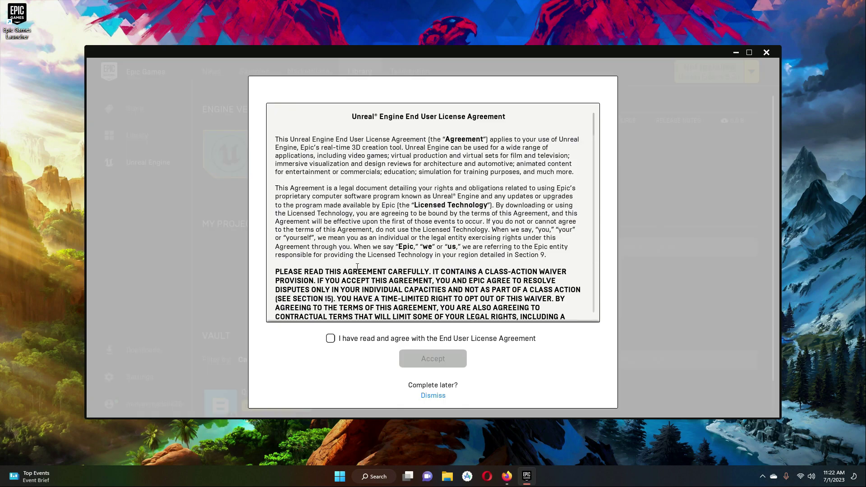
scroll(443, 256, "down", 7)
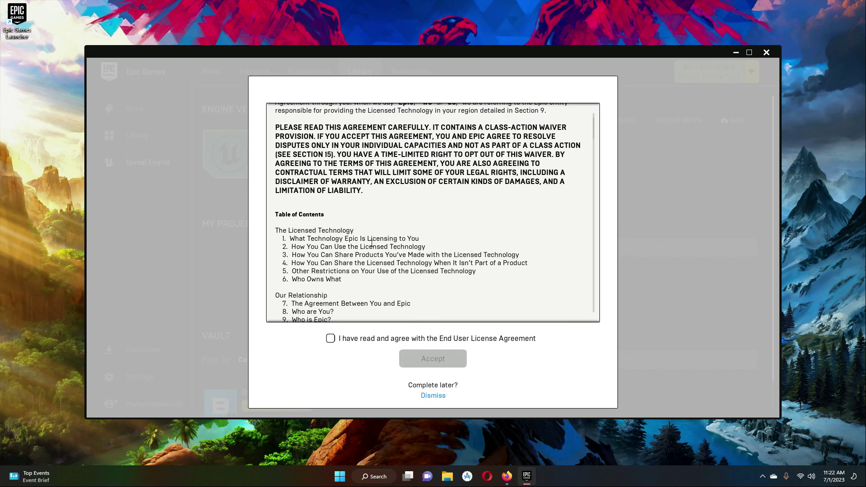
scroll(443, 256, "down", 1)
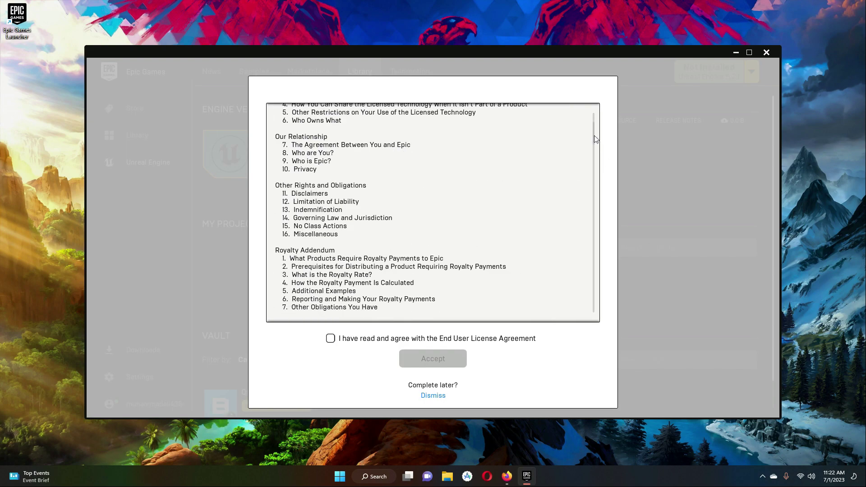
left_click_drag(594, 136, 591, 375)
left_click(331, 341)
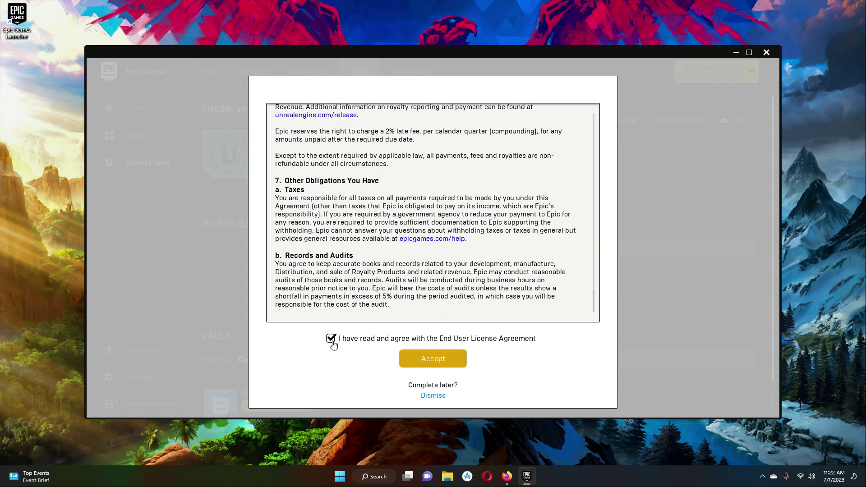
left_click(438, 362)
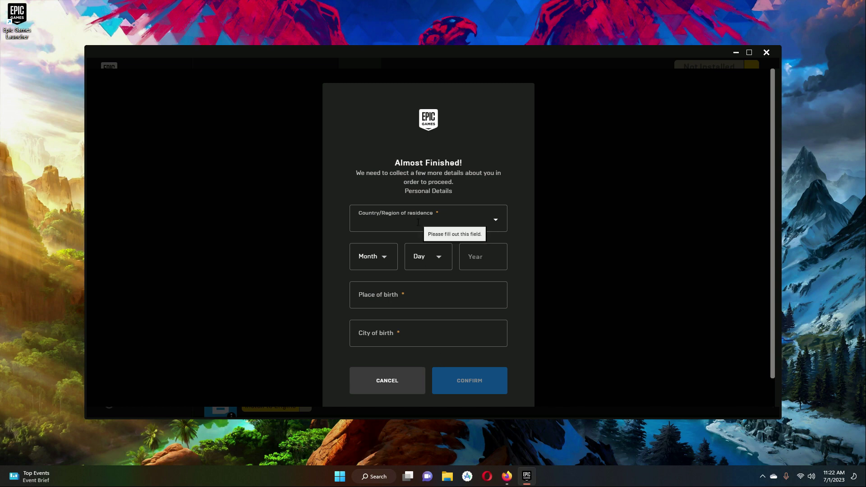
- Select the country of residence and enter the birth month, day and year
left_click(440, 230)
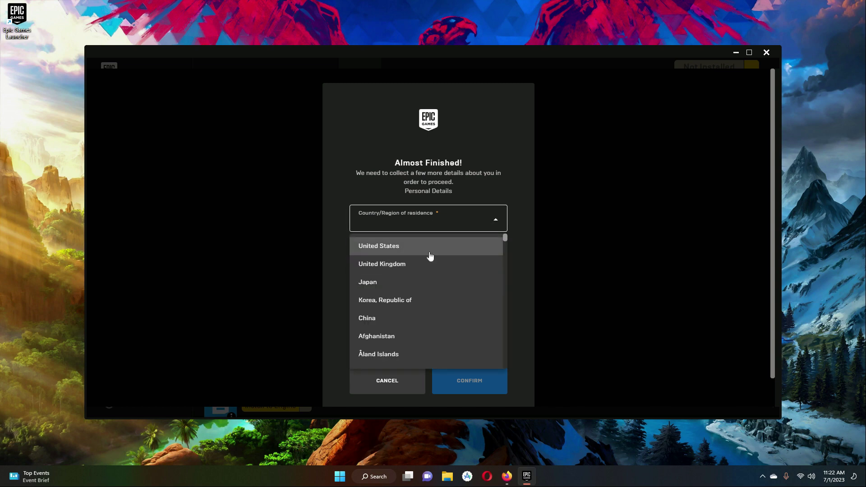
type("p")
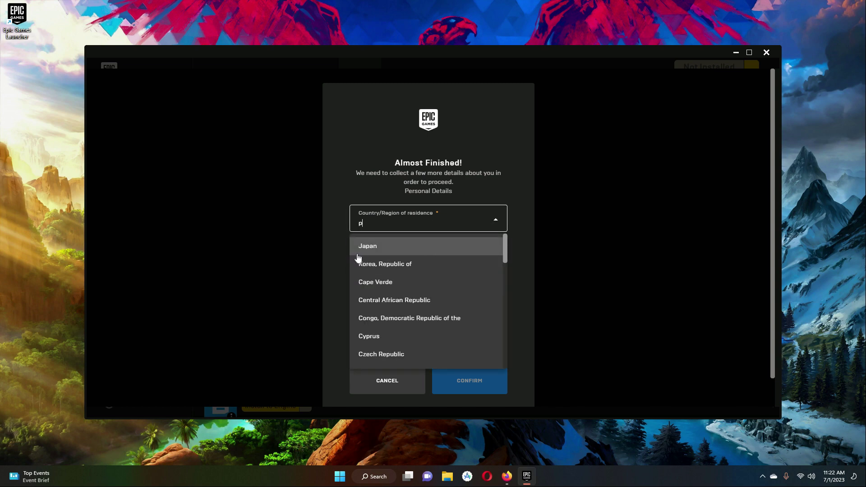
scroll(363, 276, "down", 10)
scroll(383, 289, "up", 3)
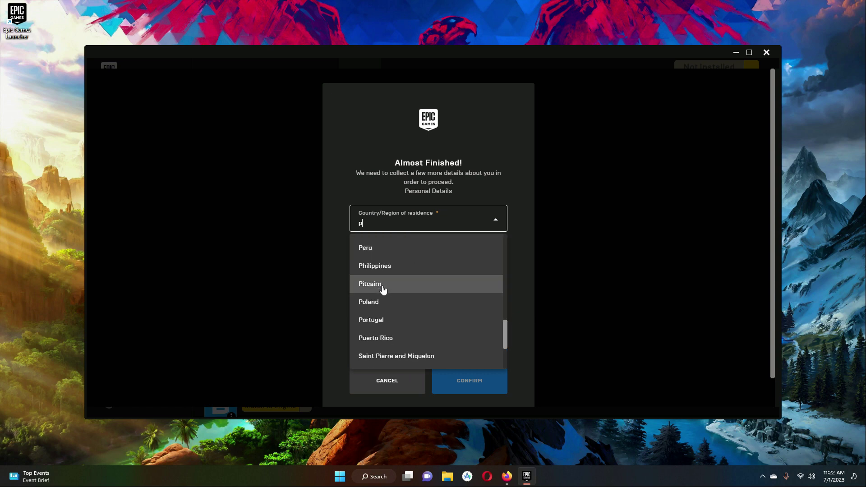
scroll(392, 321, "up", 3)
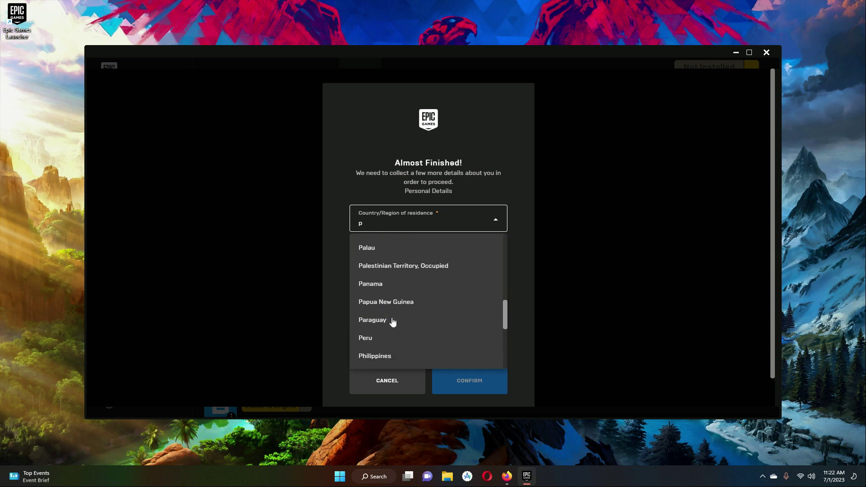
left_click(393, 279)
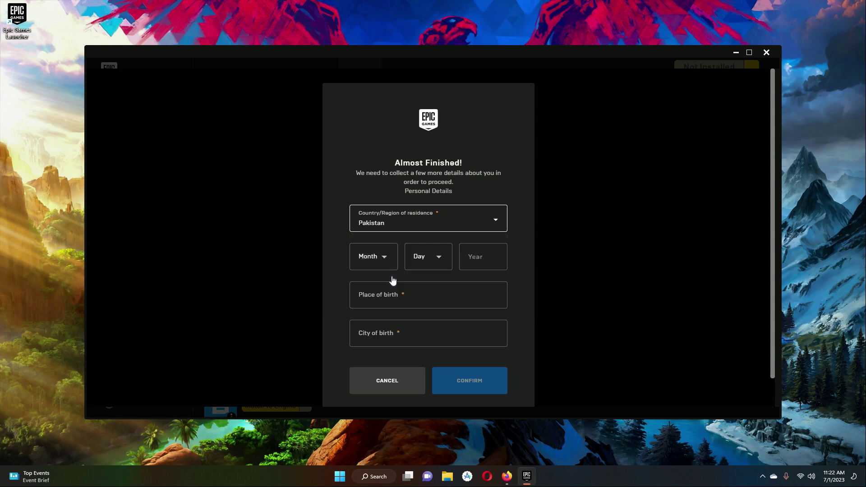
left_click(379, 257)
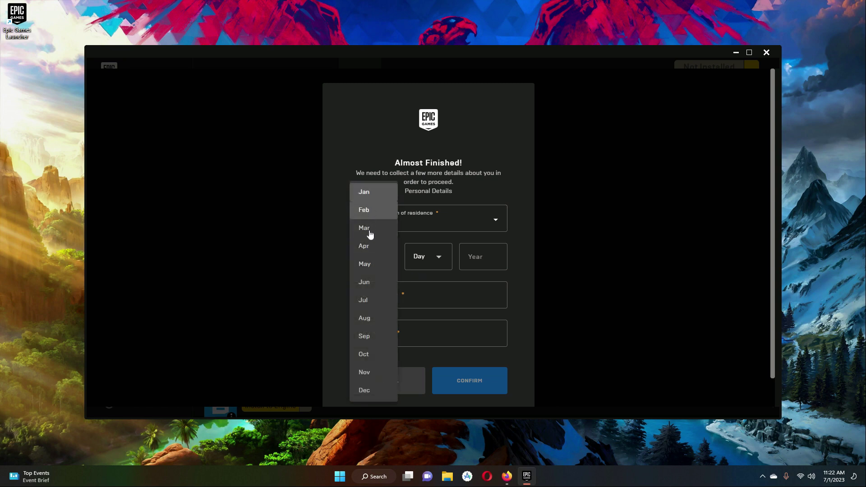
left_click(373, 266)
left_click(420, 250)
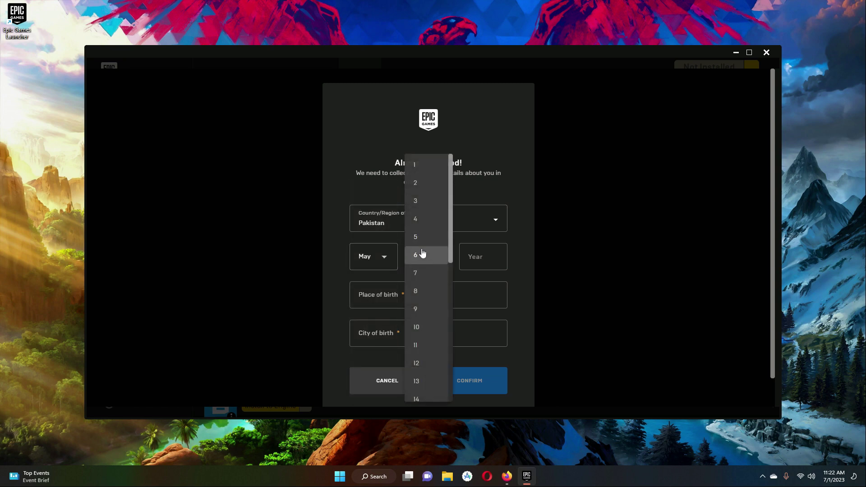
left_click(440, 251)
type("1996")
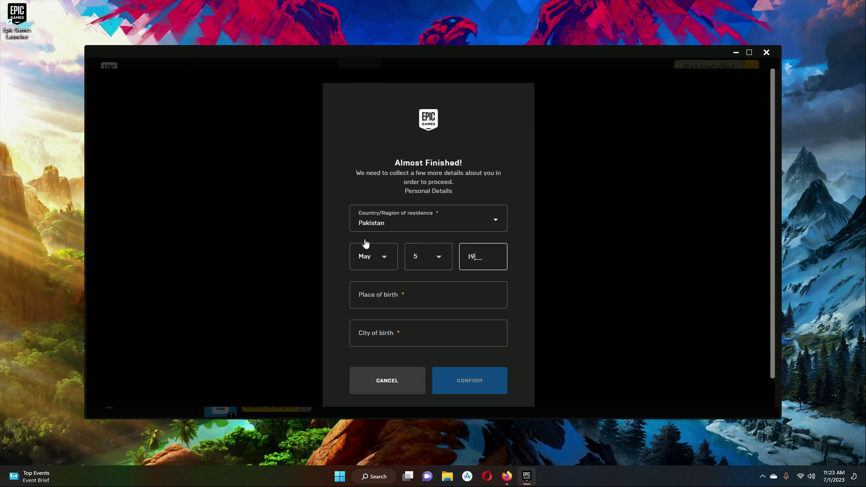
- Fill in the place and city of birth and confirm the personal details
left_click(449, 294)
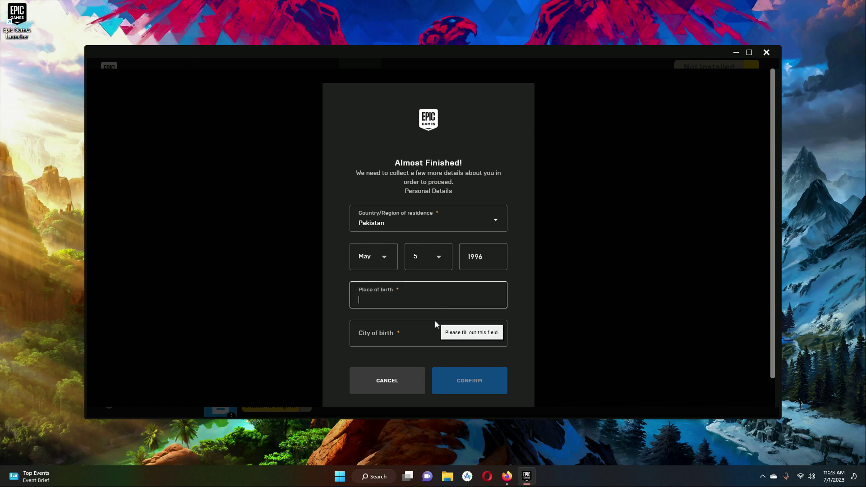
type("Pakistan")
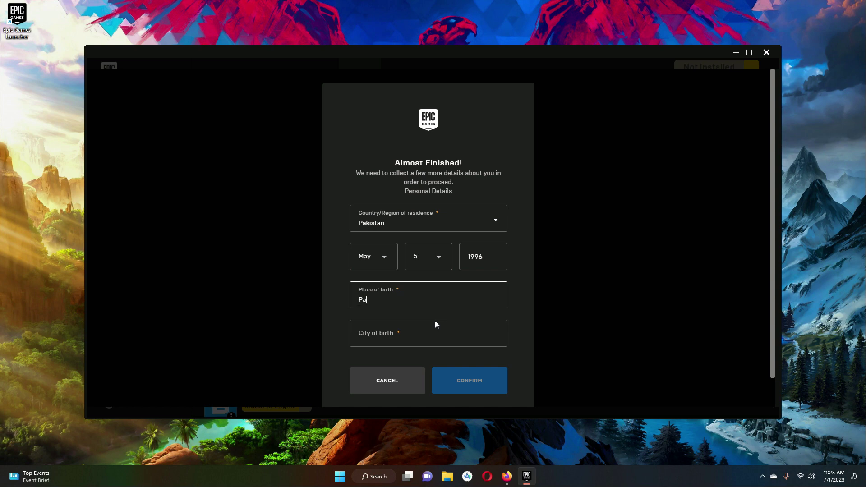
left_click(435, 322)
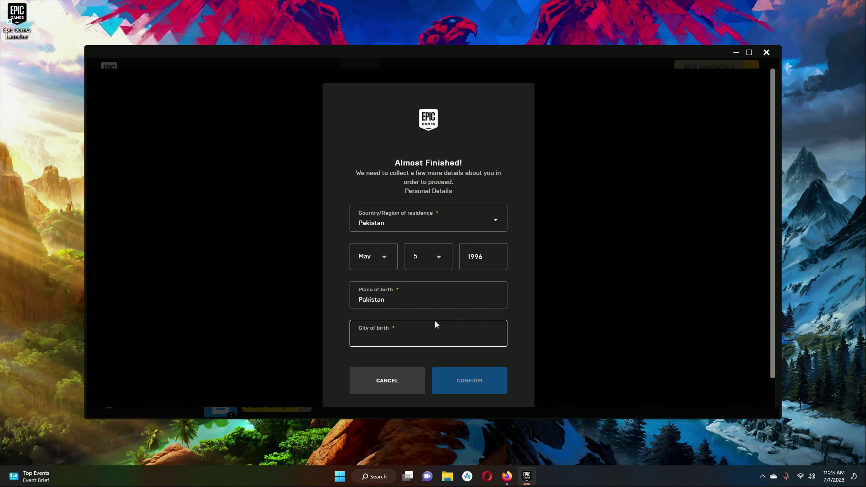
type("Islamabad")
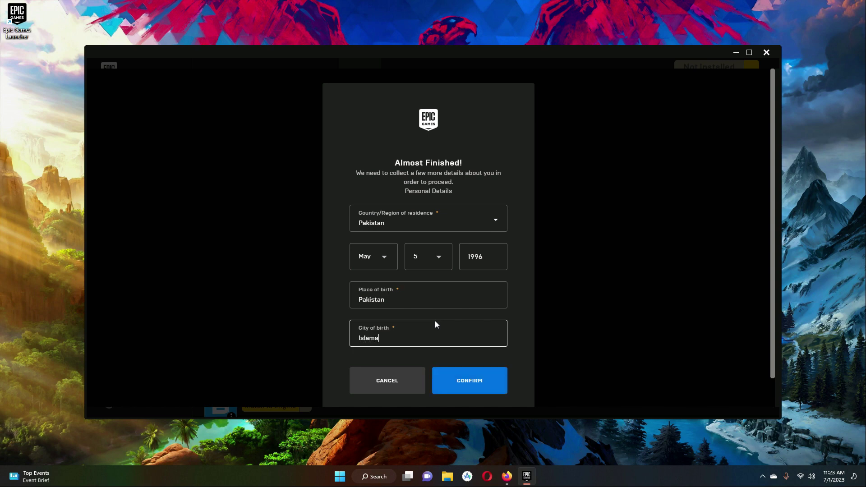
left_click(469, 381)
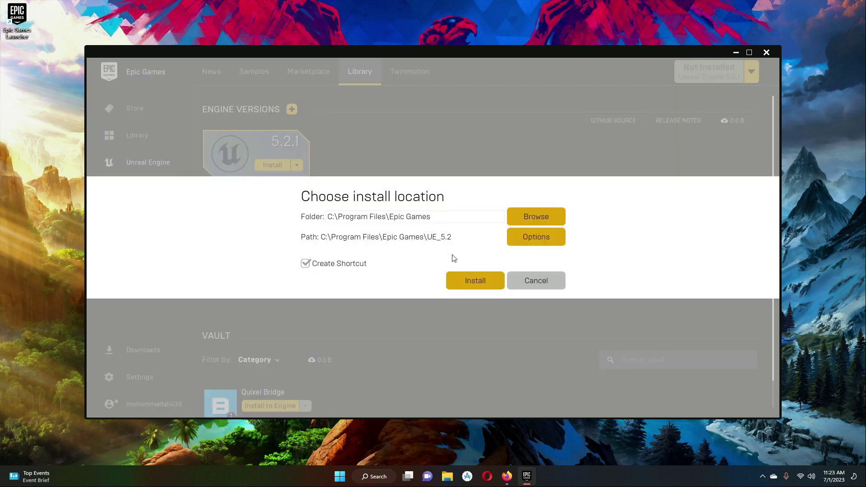
- Install Unreal Engine 5.2.1 into the default C:\Program Files\Epic Games location
left_click(480, 282)
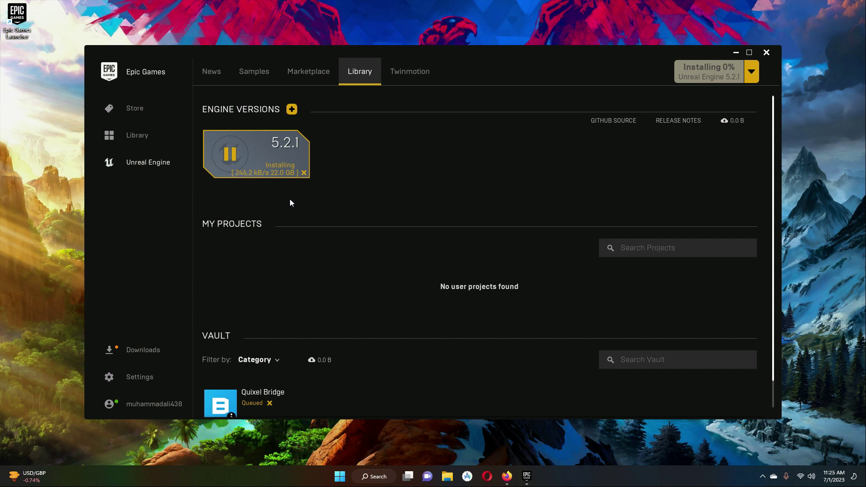
- Check the Unreal Engine 5.2.1 download progress, then wait for the install to complete
mouse_move(280, 175)
left_click(142, 354)
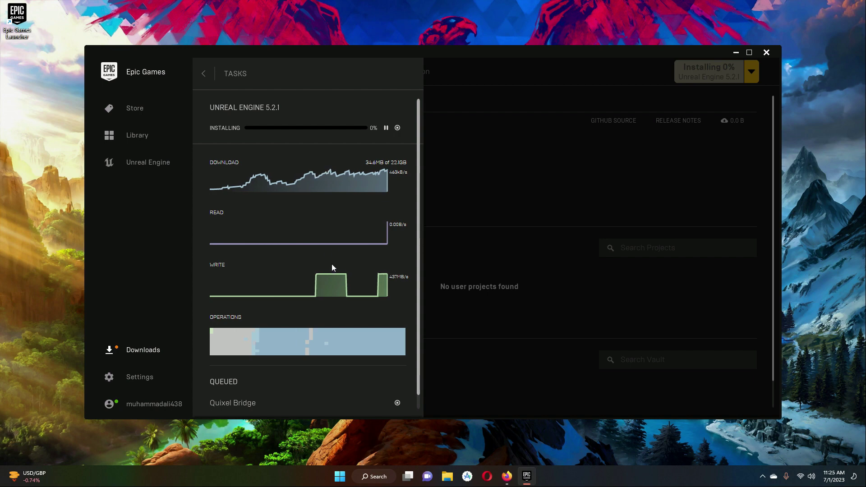
left_click(556, 162)
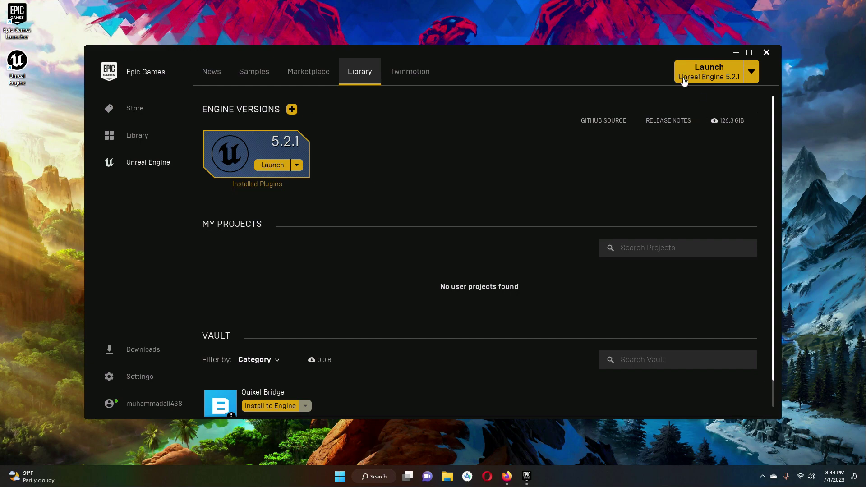
- Restart Epic Games Launcher from the desktop and apply the uproject file-association fix
left_click(765, 52)
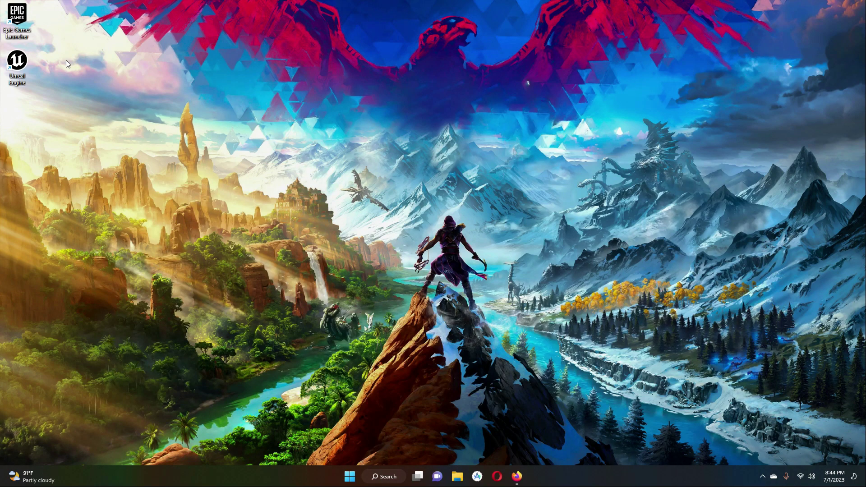
double_click(18, 18)
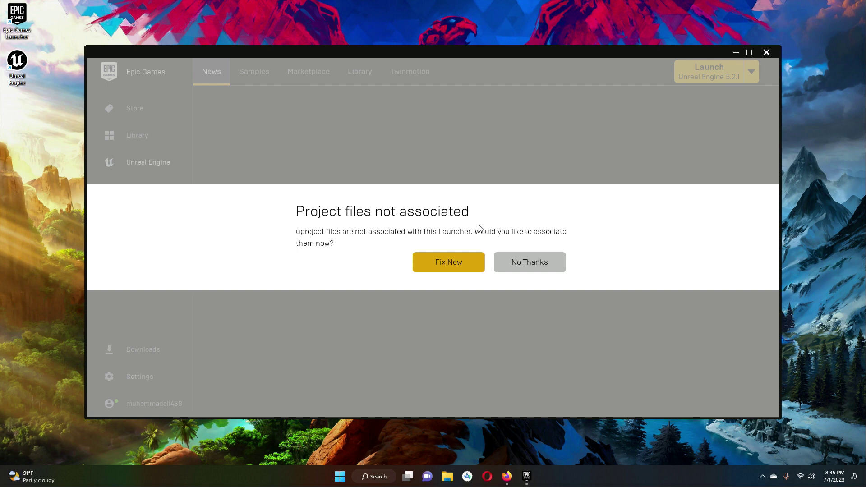
left_click(445, 270)
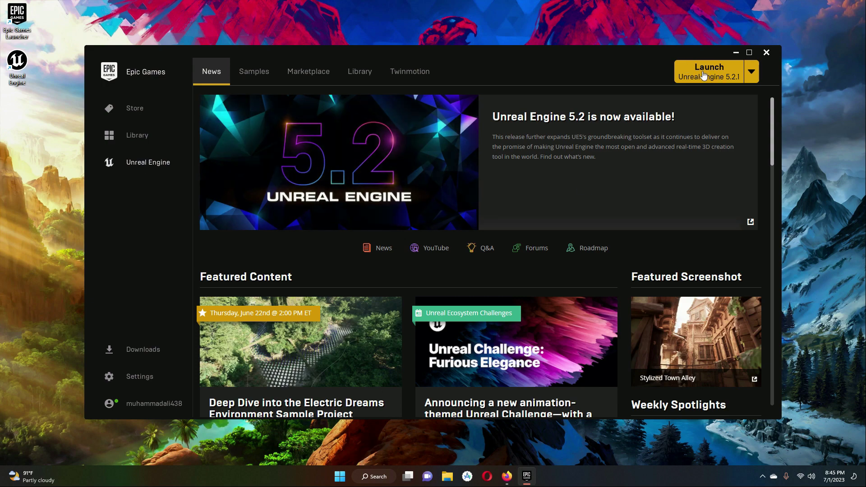
- Launch Unreal Engine 5.2.1, allowing UnrealEditor, EpicGamesLauncher and the trace server through the firewall
left_click(717, 76)
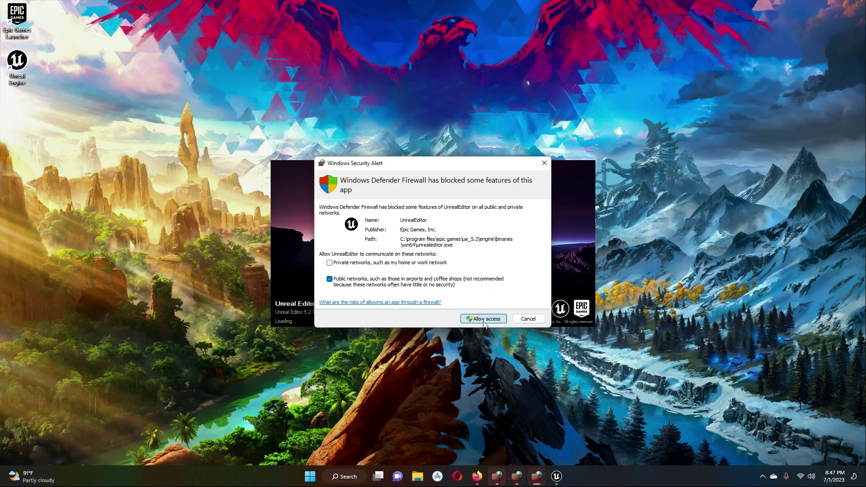
left_click(483, 319)
left_click(482, 321)
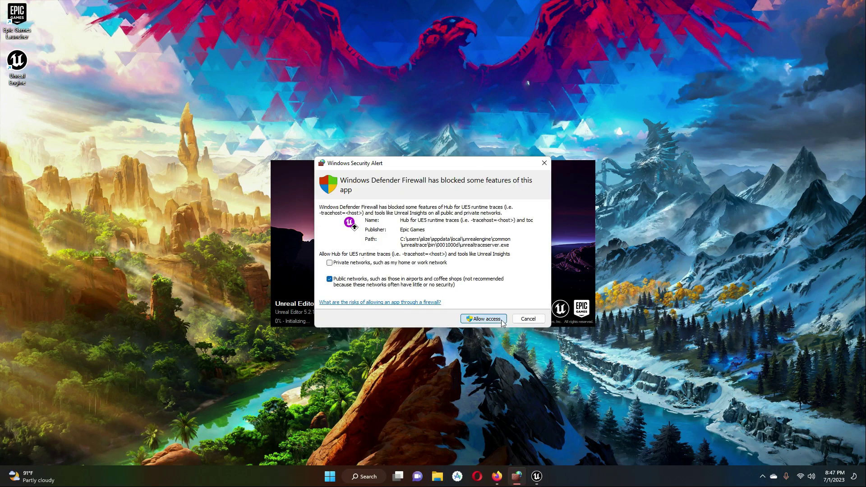
left_click(501, 321)
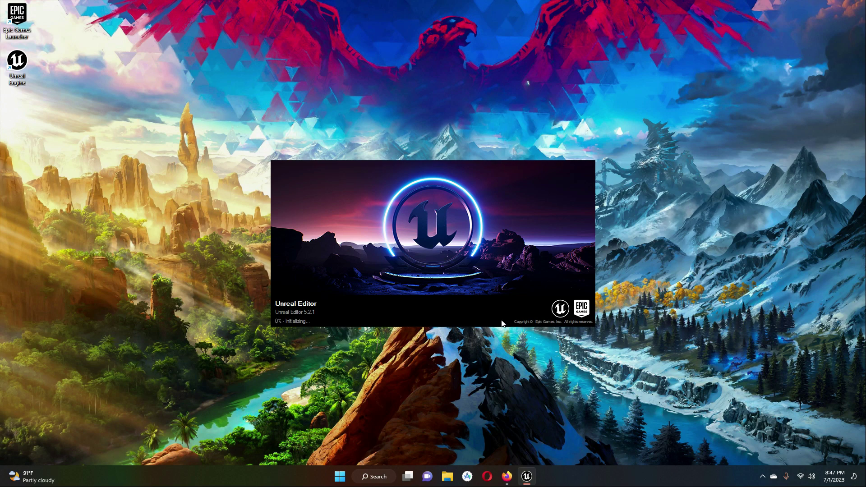